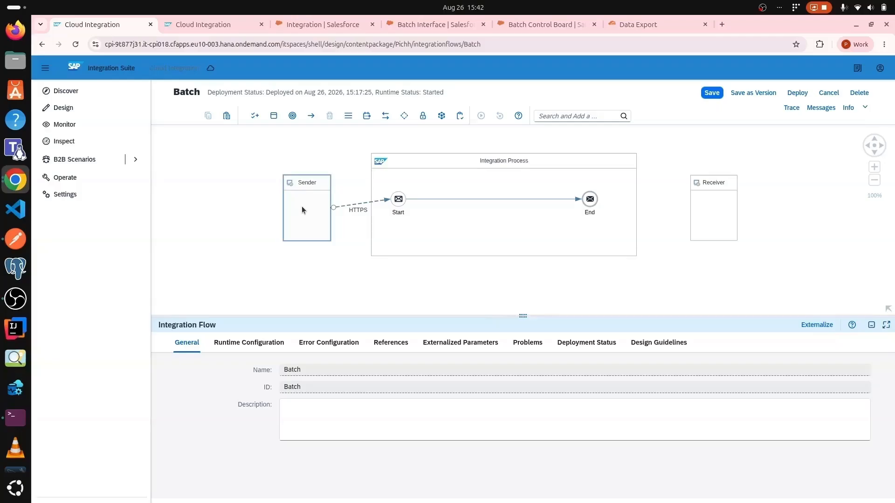
Step: Review the connection settings of the HTTPS sender channel between the Sender and the Start event
left_click(356, 205)
left_click(354, 209)
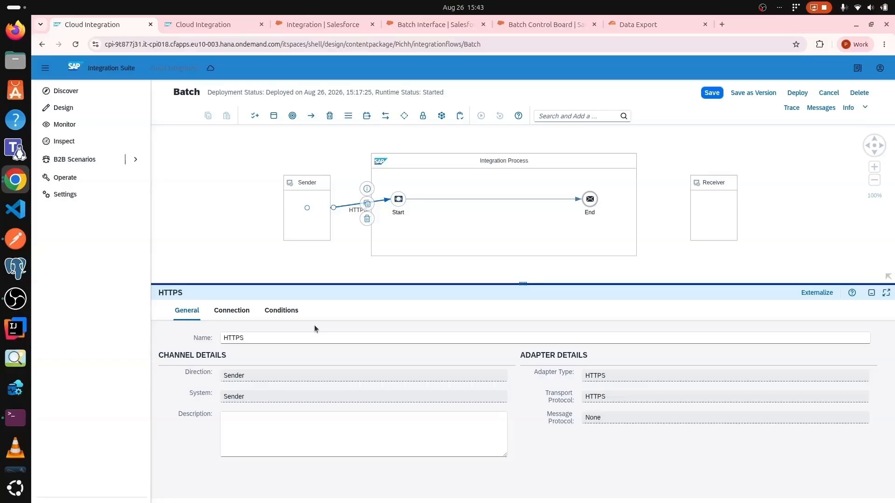
left_click(235, 313)
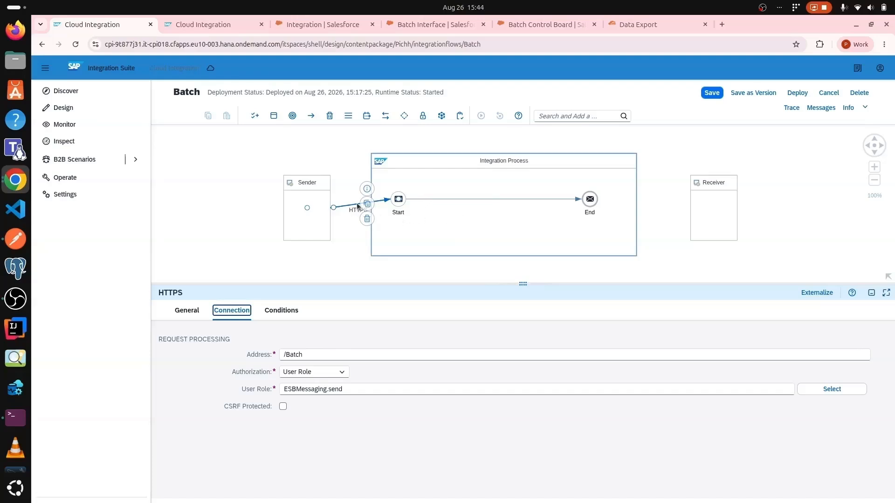
left_click(335, 254)
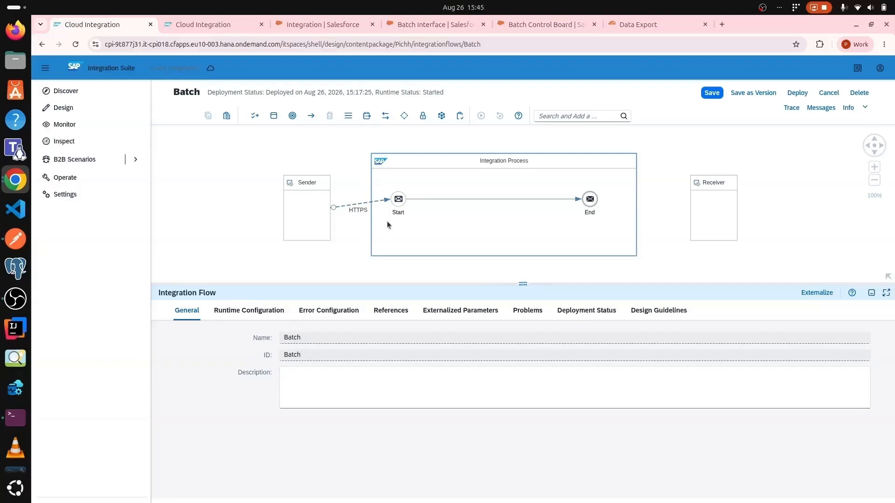
Step: Connect the End event to the Receiver using the SkyvvaSalesforce adapter from vendor apsaraconsulting
left_click(590, 201)
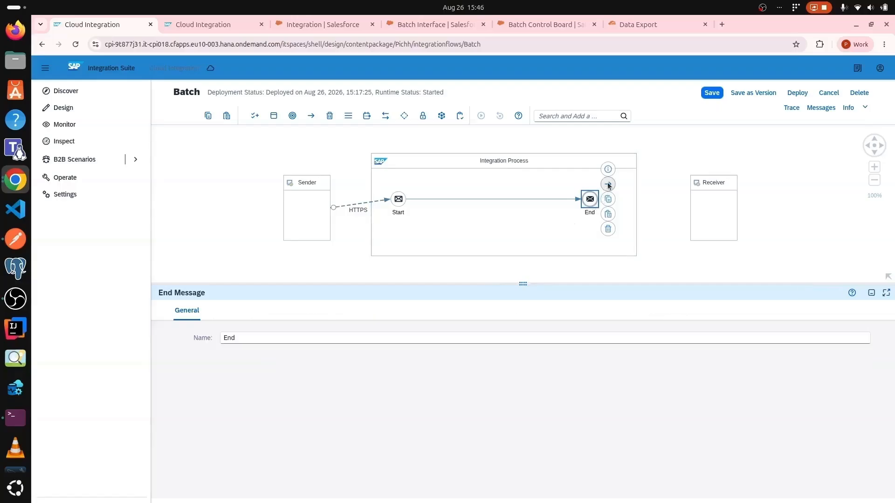
left_click_drag(607, 183, 712, 209)
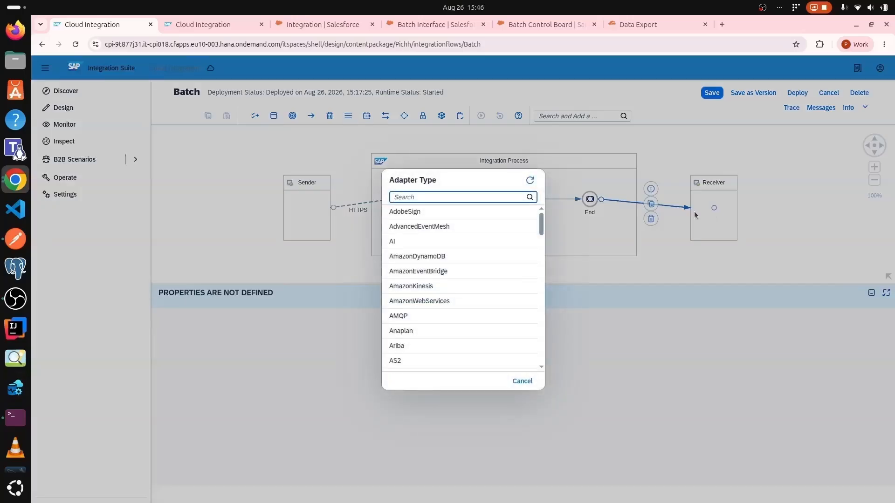
scroll(410, 250, "down", 10)
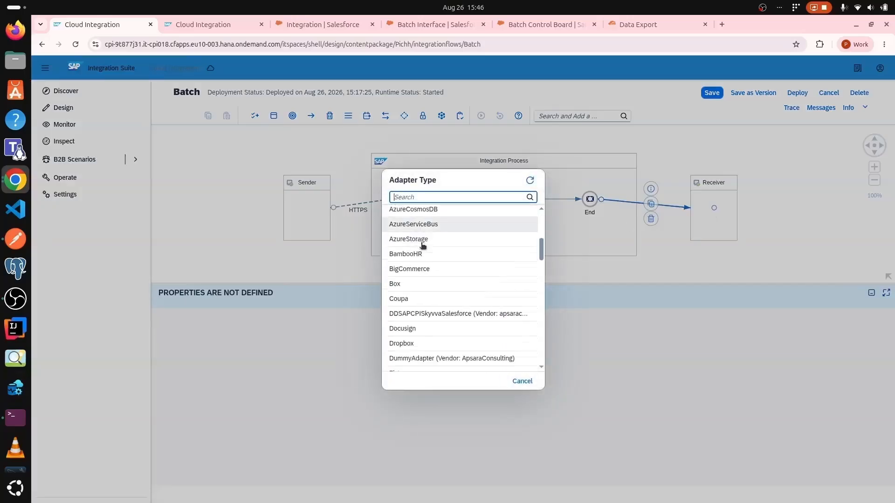
scroll(424, 243, "down", 8)
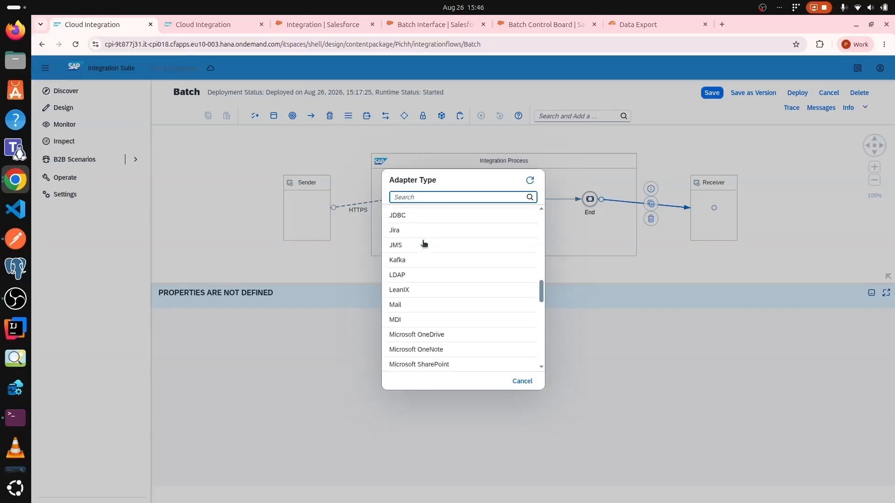
scroll(424, 243, "down", 8)
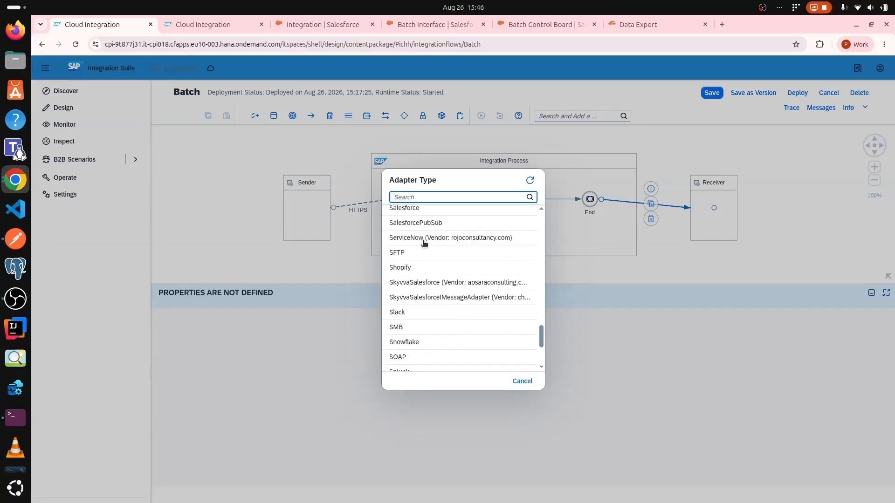
left_click(437, 283)
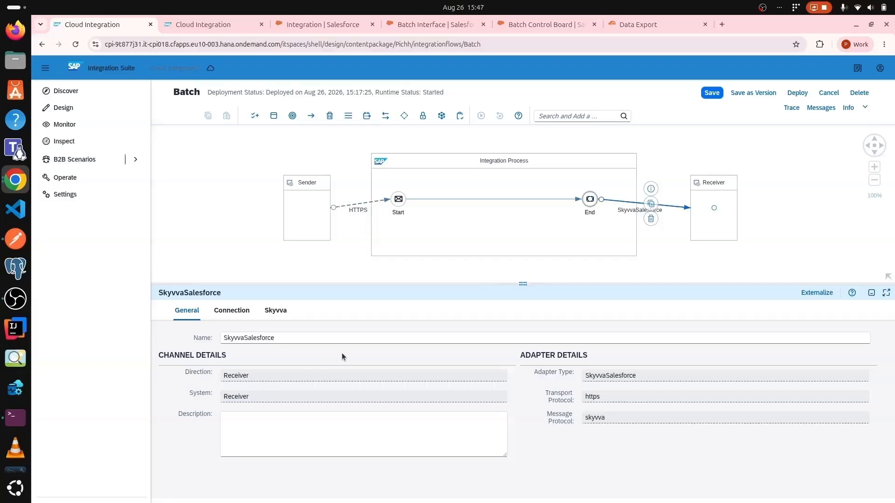
left_click(232, 311)
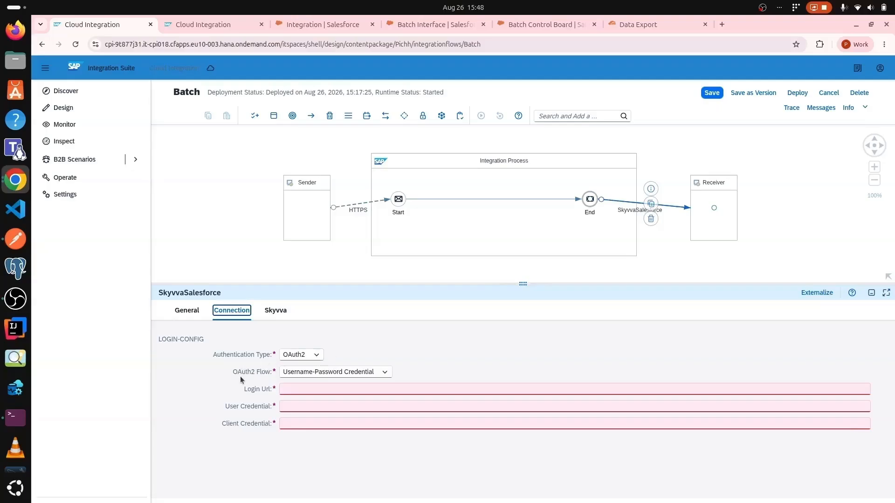
left_click(385, 372)
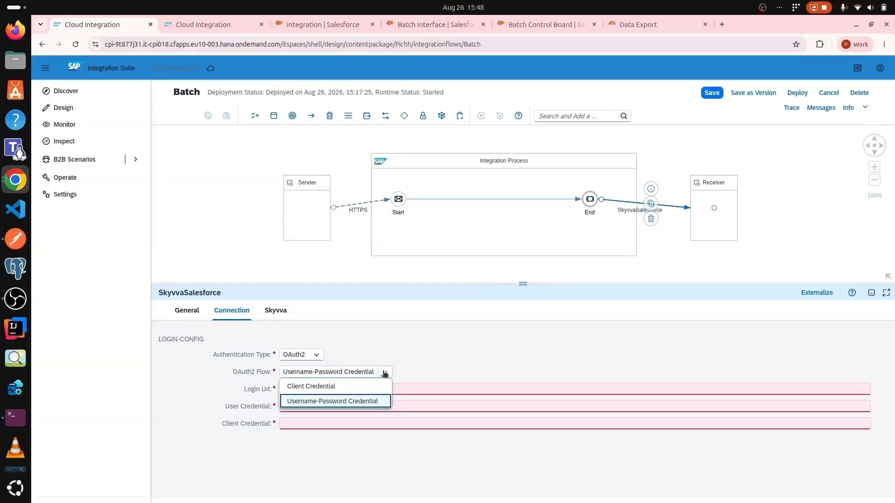
left_click(326, 386)
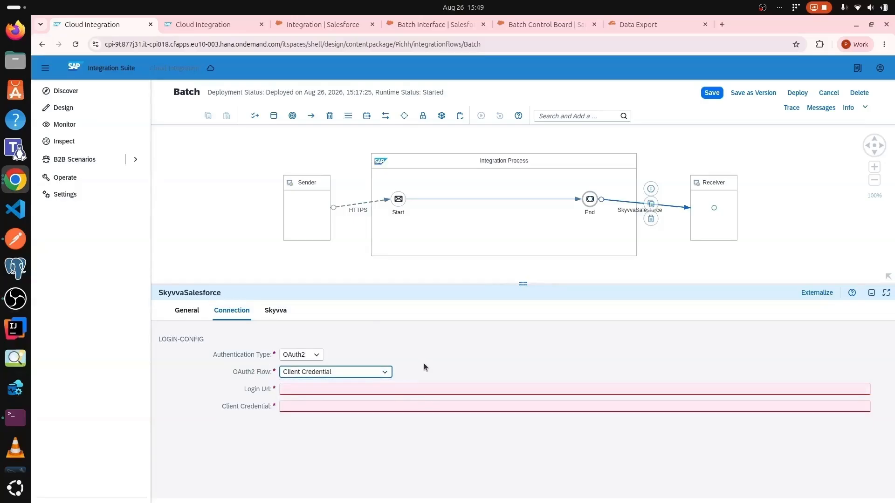
left_click(316, 390)
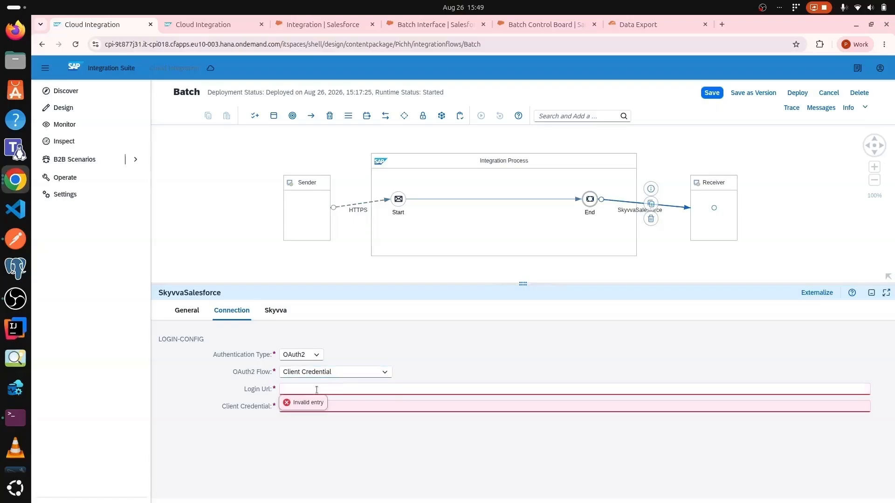
type("https://drive-energy-7802-dev-ed.scratch.my.salesforce.com/")
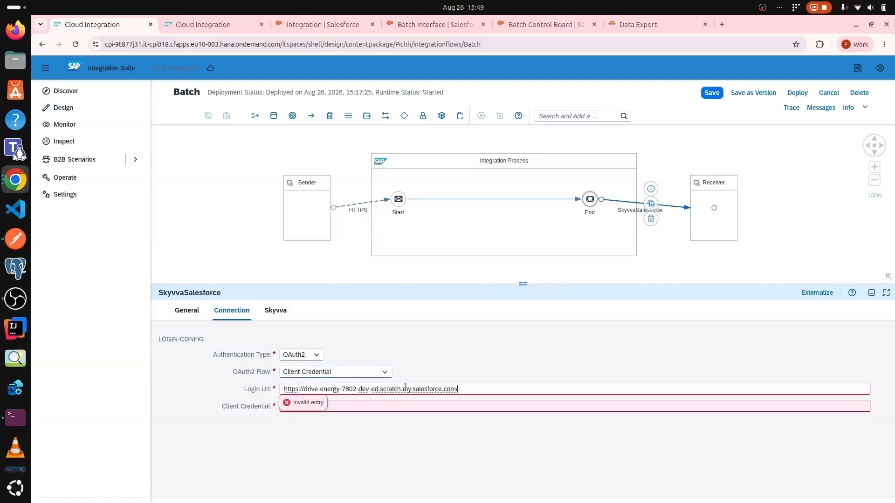
key("BackSpace")
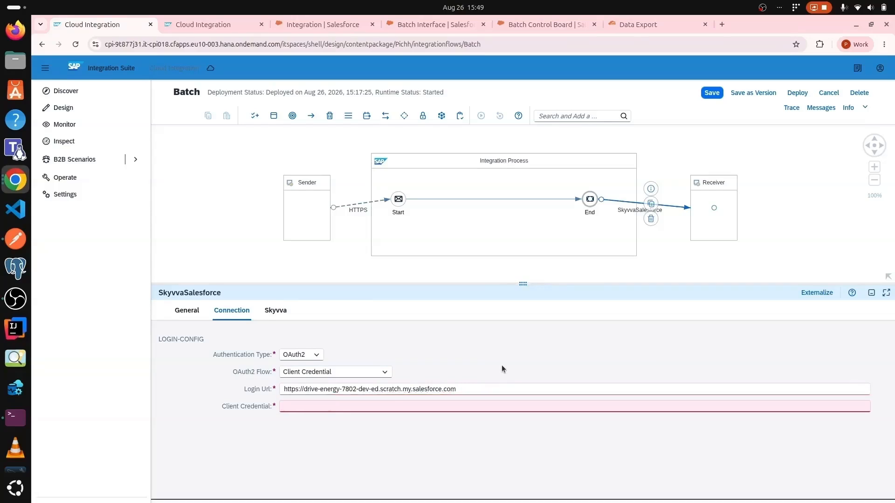
Step: Paste the name of the stored client credential into the SkyvvaSalesforce connection's Client Credential field
left_click(300, 405)
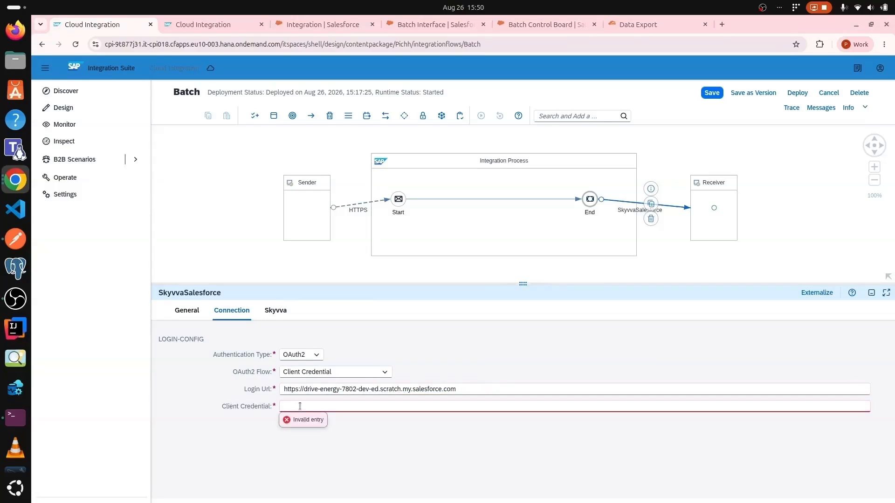
key("ctrl+v")
left_click(393, 426)
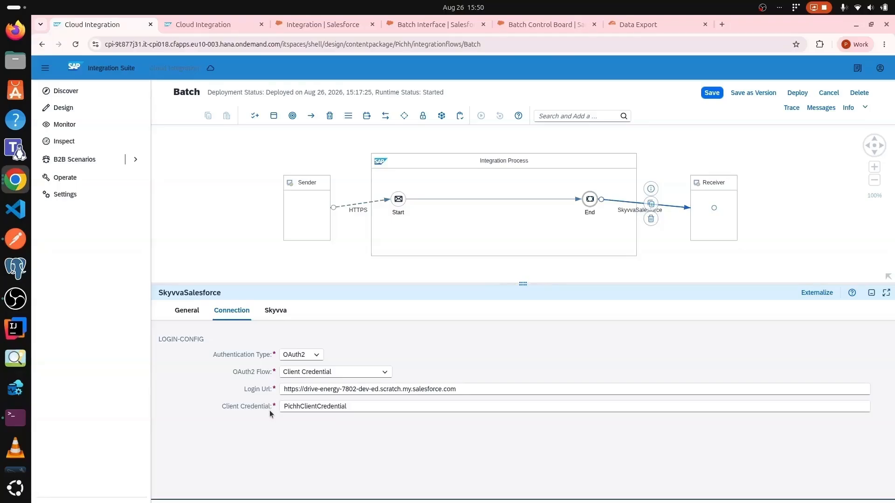
Step: Set the Skyvva API version of the SkyvvaSalesforce receiver channel to V3 and enlarge its settings area
left_click(280, 312)
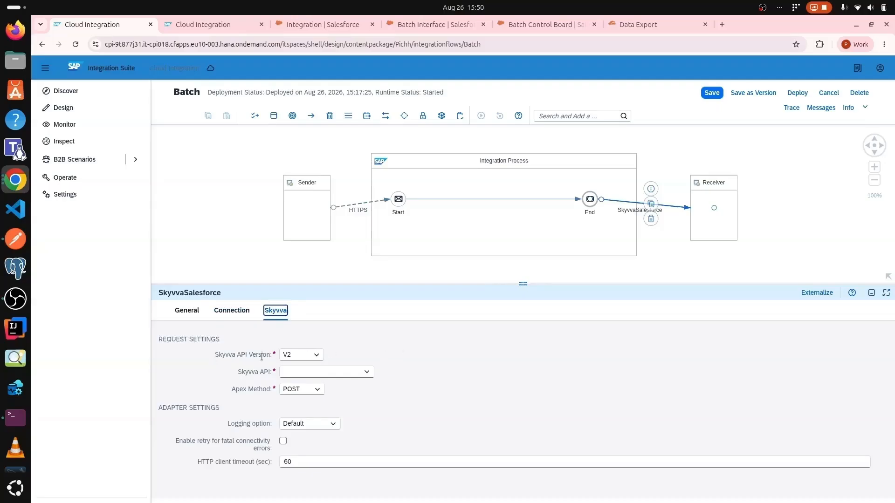
left_click(317, 355)
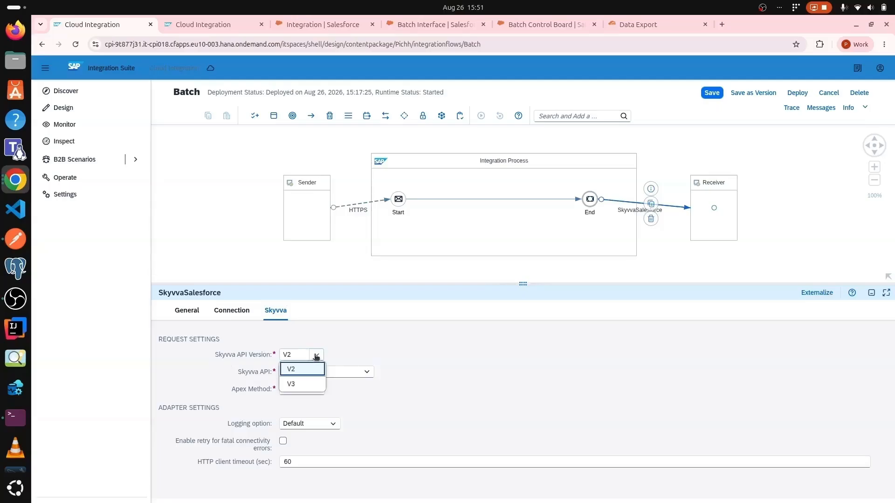
left_click(310, 385)
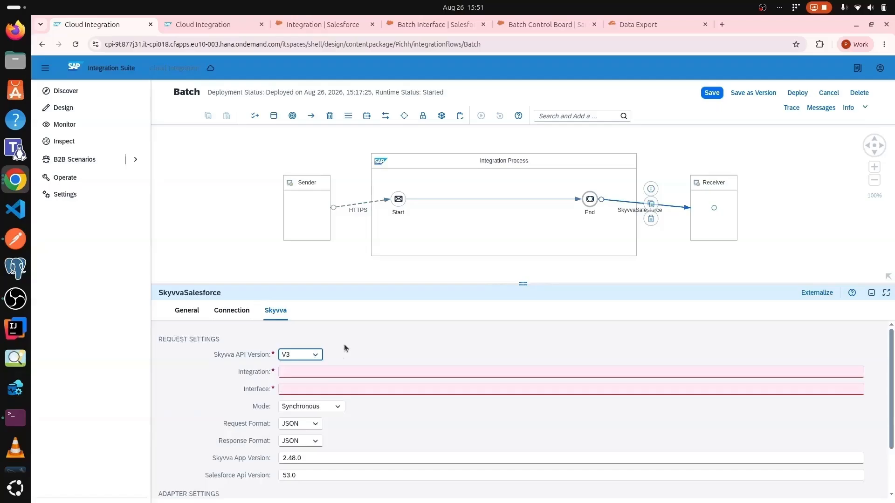
scroll(343, 349, "down", 2)
scroll(344, 349, "up", 2)
left_click_drag(372, 283, 371, 267)
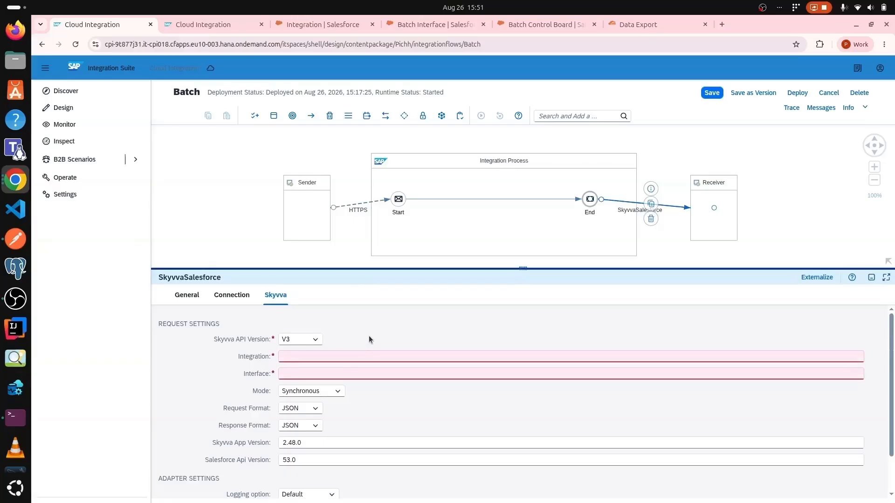
Step: Check the Batch Interface record in Salesforce, and set the channel's integration to Integration SAP and its interface to Batch Interface
left_click(418, 24)
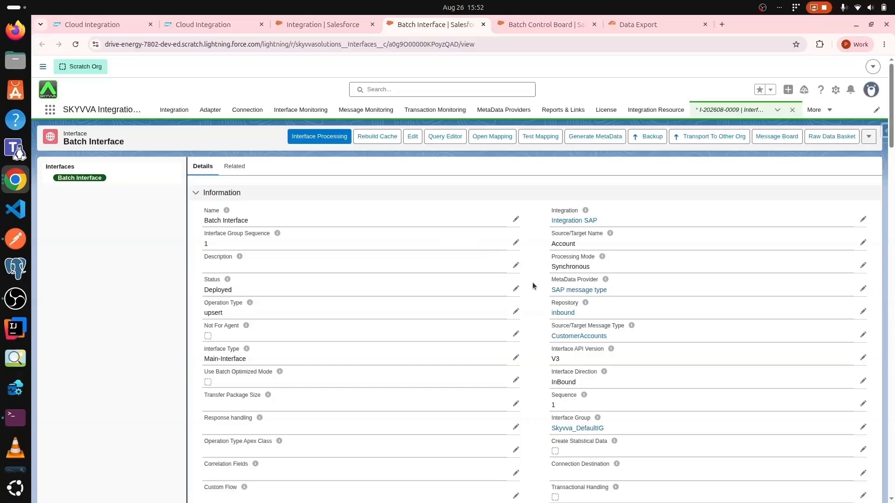
left_click(92, 25)
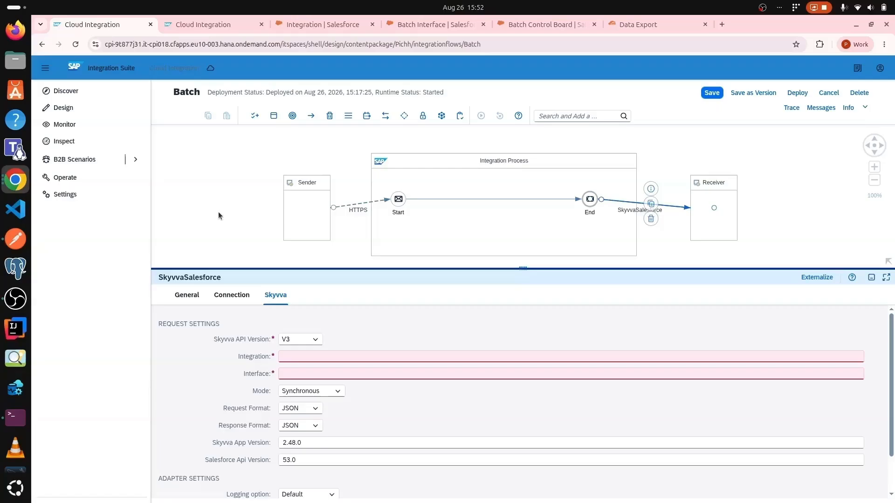
left_click(295, 357)
type("Integration SAP")
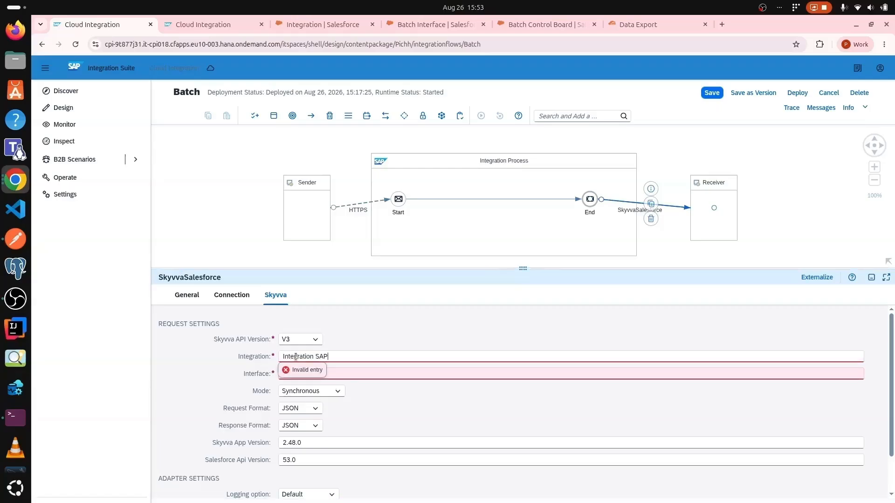
left_click(291, 374)
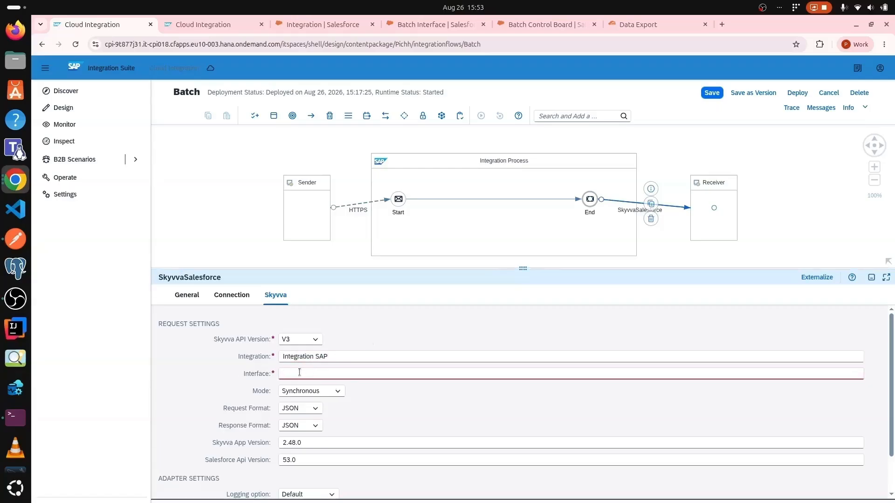
type("Batch Interface")
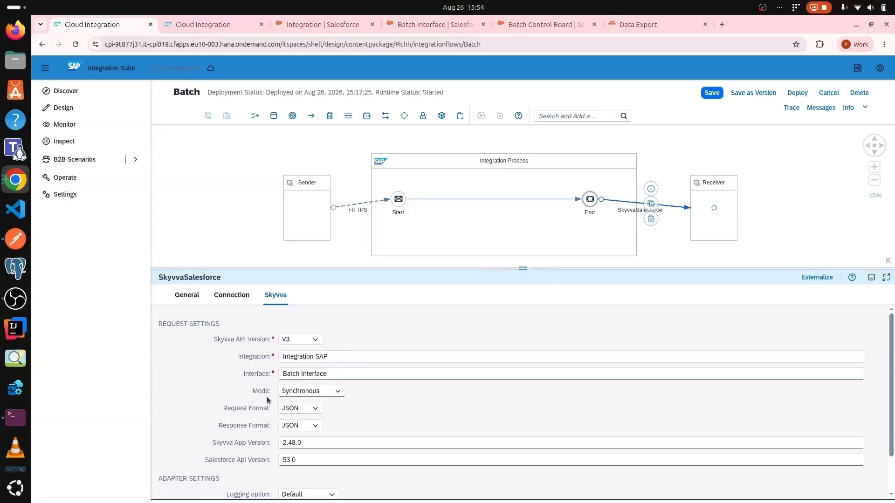
Step: Set the receiver channel's mode to Skyvva Batch and both its request and response formats to XML
left_click(337, 392)
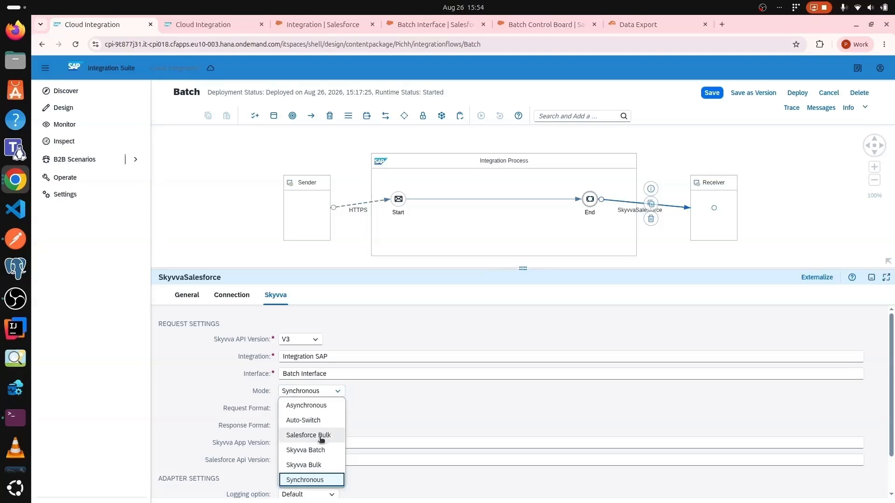
left_click(303, 449)
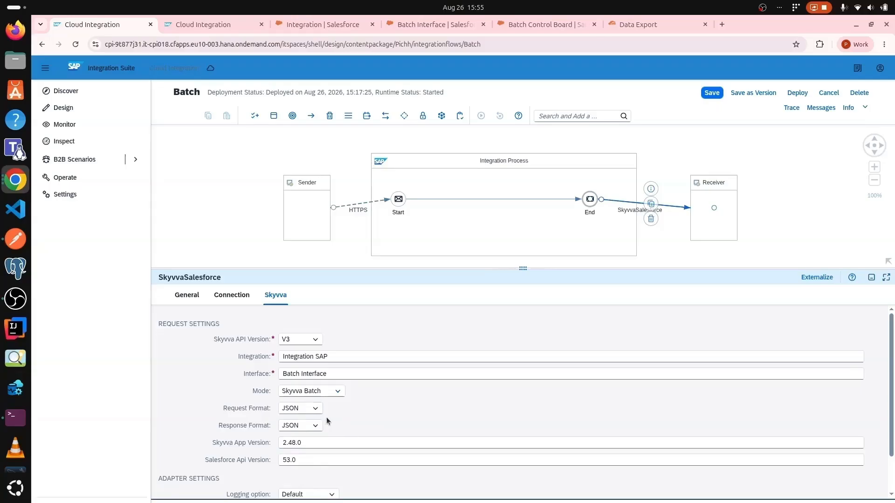
left_click(312, 409)
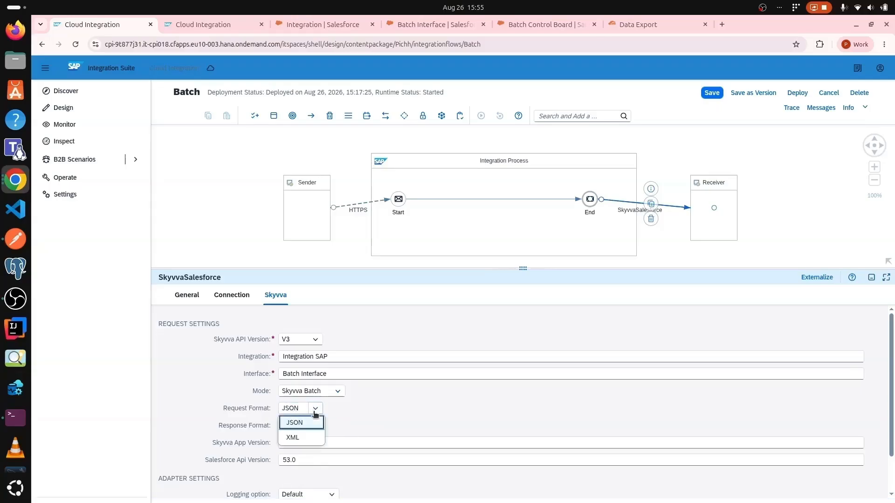
left_click(293, 438)
left_click(315, 425)
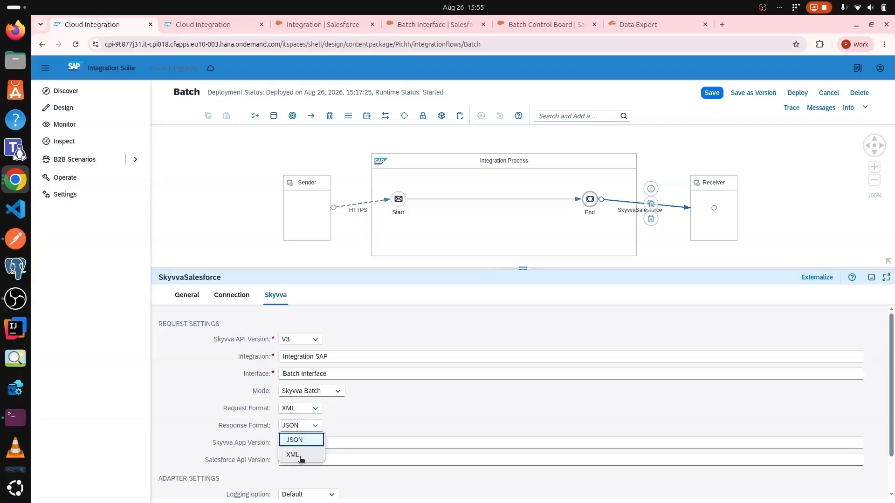
left_click(298, 455)
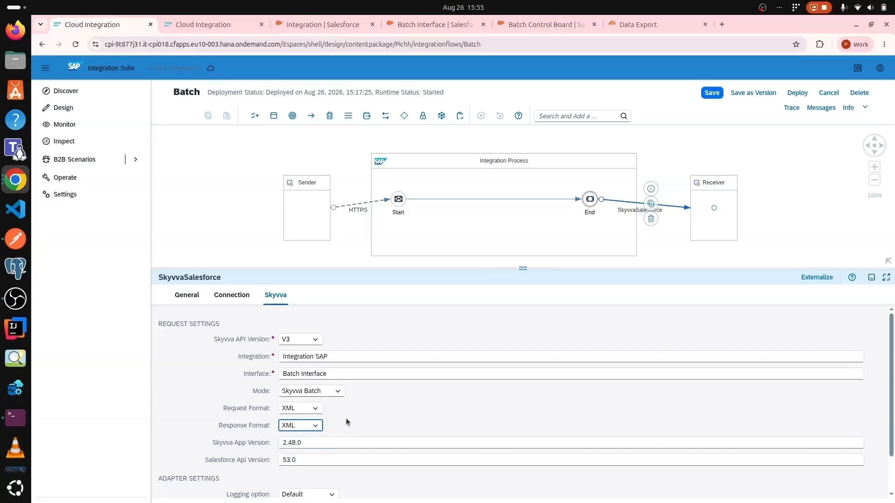
Step: Save the Batch integration flow and deploy it on the Cloud Integration runtime profile
left_click_drag(433, 269, 420, 382)
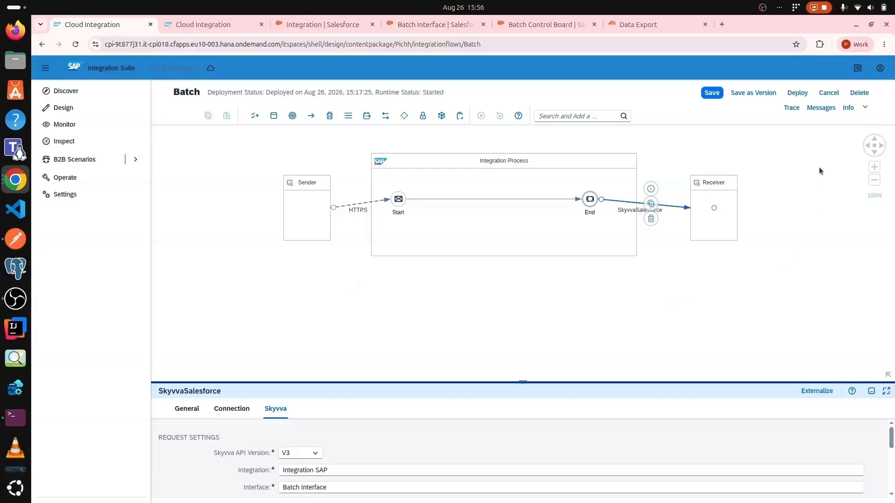
left_click(798, 93)
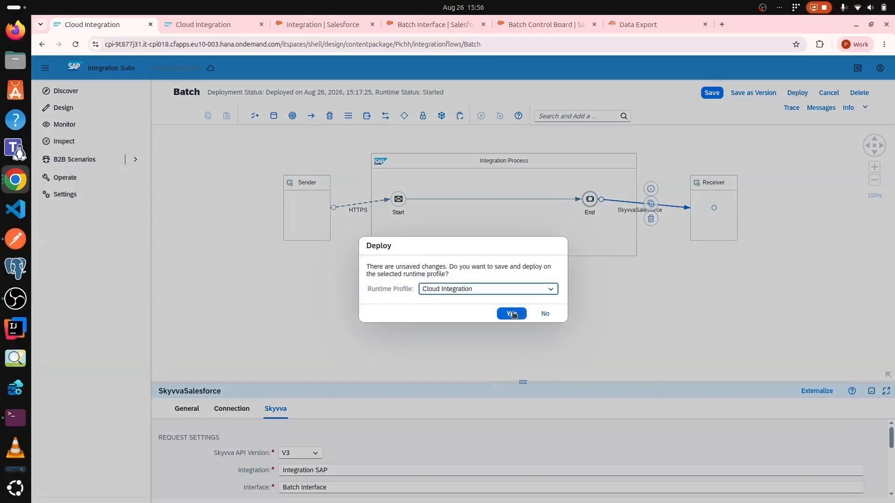
left_click(513, 314)
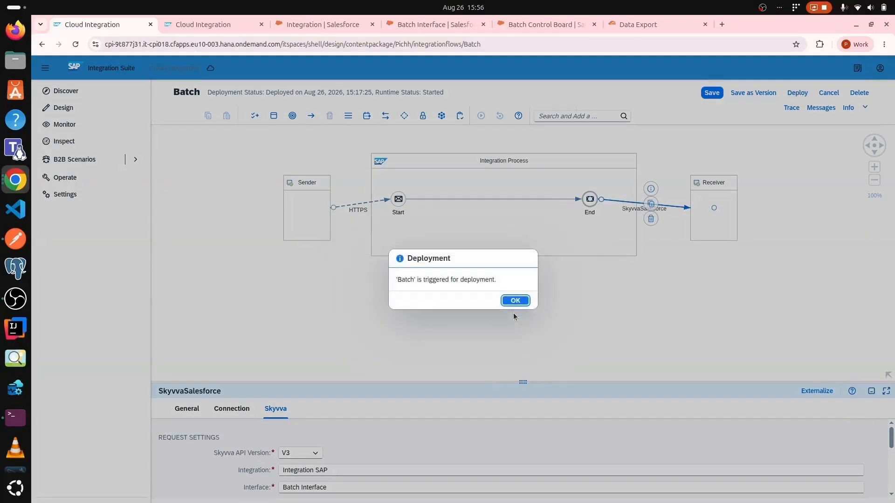
left_click(515, 301)
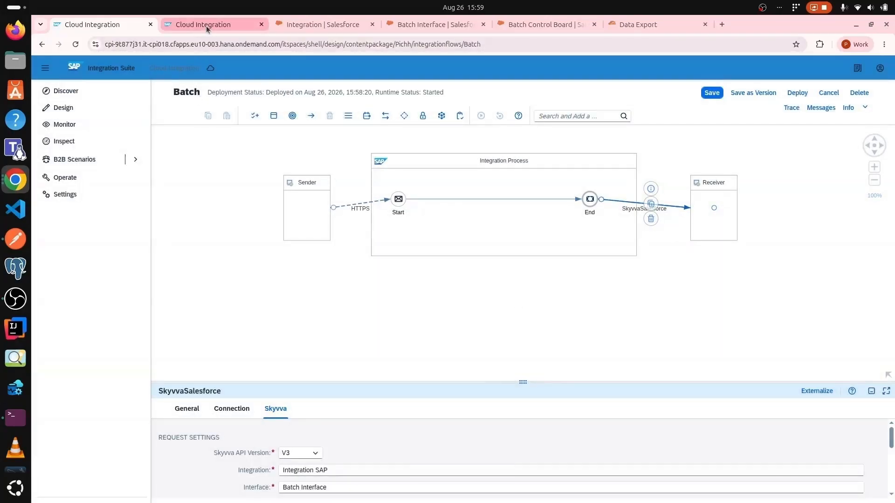
Step: Check the deployed Batch flow's status, and in Postman review the XML customer accounts body and send the request to /http/batch
left_click(206, 26)
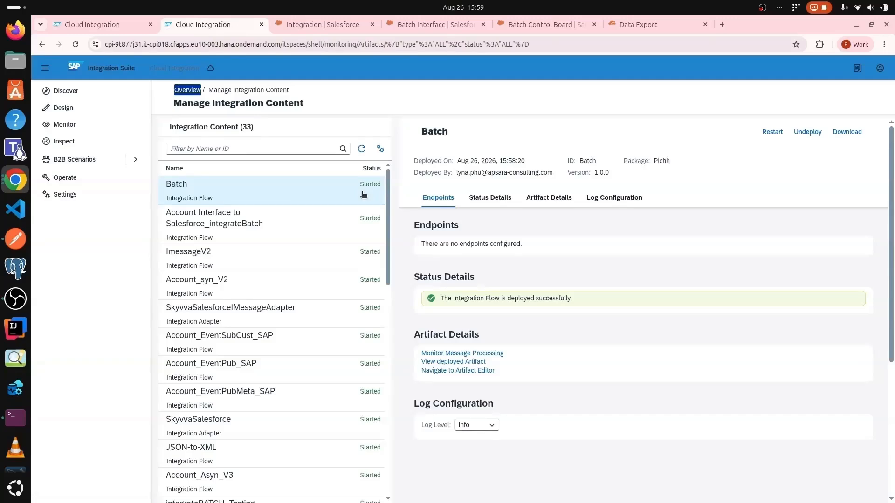
left_click(15, 239)
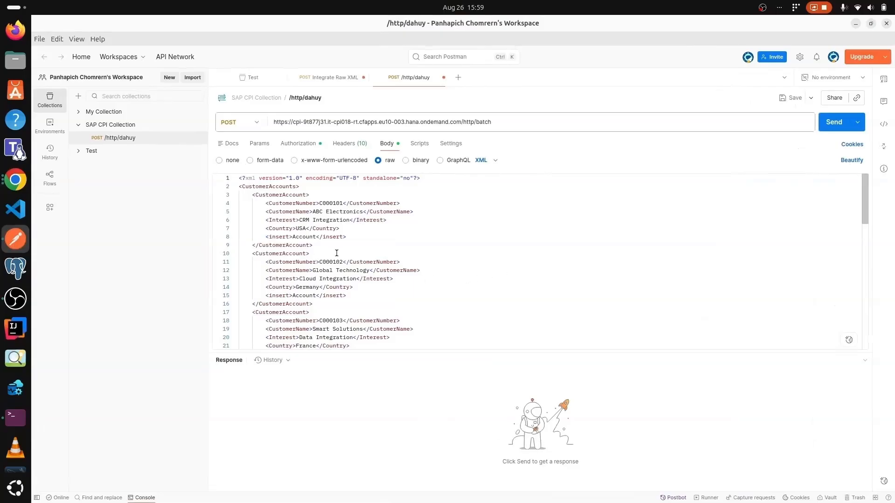
scroll(333, 250, "down", 5)
scroll(334, 251, "up", 5)
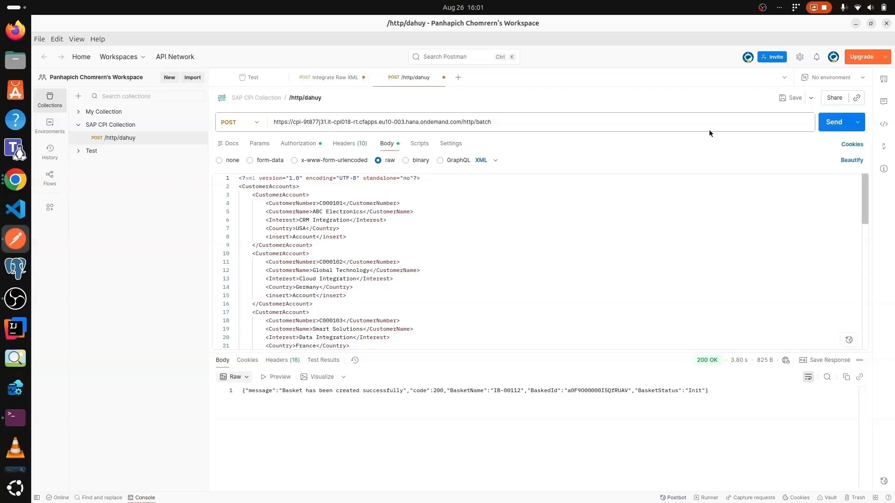
Step: Back in the browser, search Integration SAP's working baskets on the Batch Control Board and process the Batch Interface basket
left_click(855, 24)
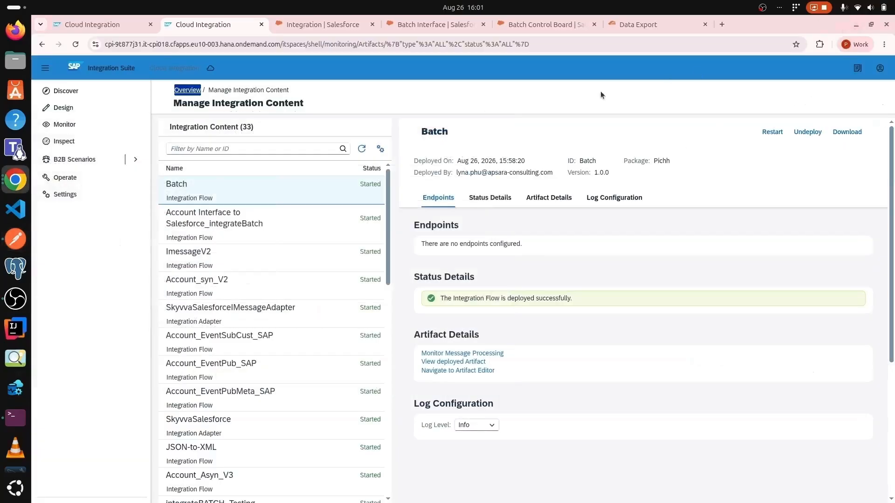
left_click(537, 22)
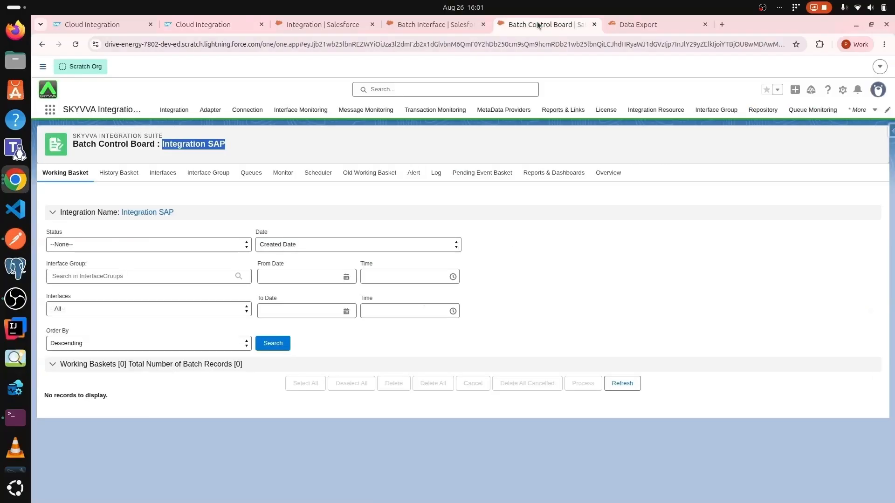
left_click(531, 227)
left_click(265, 345)
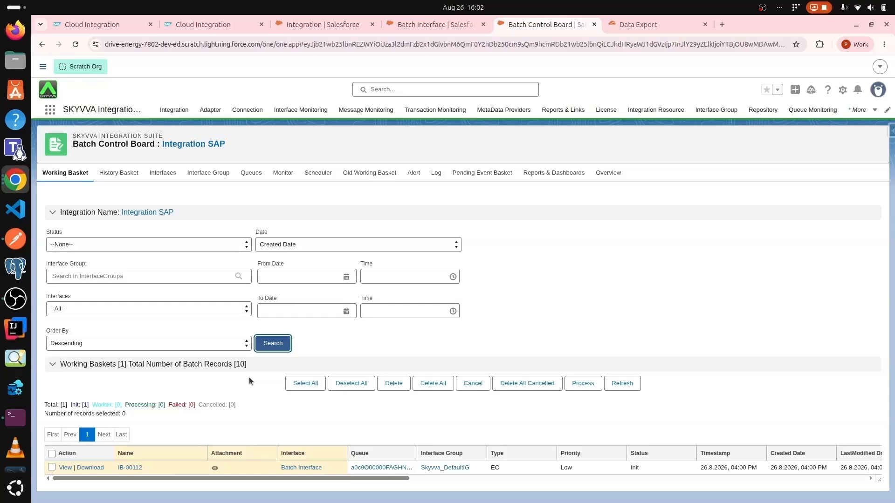
left_click(52, 467)
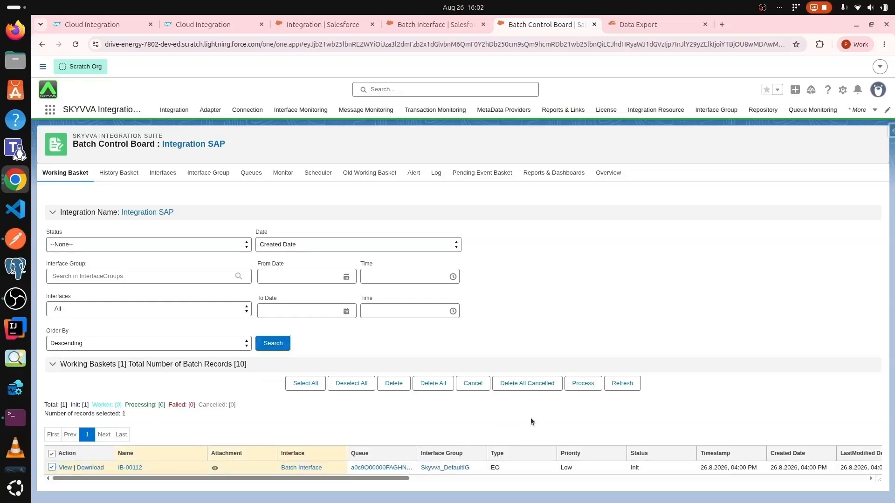
left_click(582, 384)
left_click(539, 129)
Step: Rerun the Salesforce Data Export query for all fields of Account, limited to 200 records
left_click(638, 23)
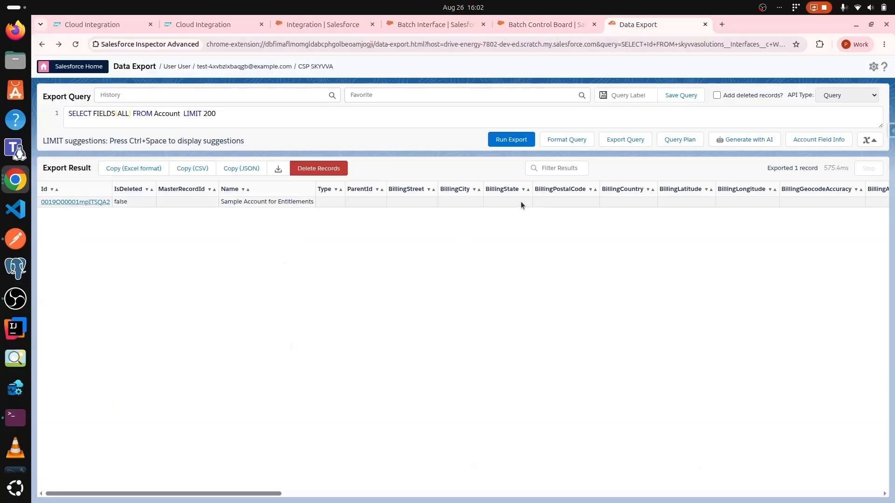
left_click(507, 140)
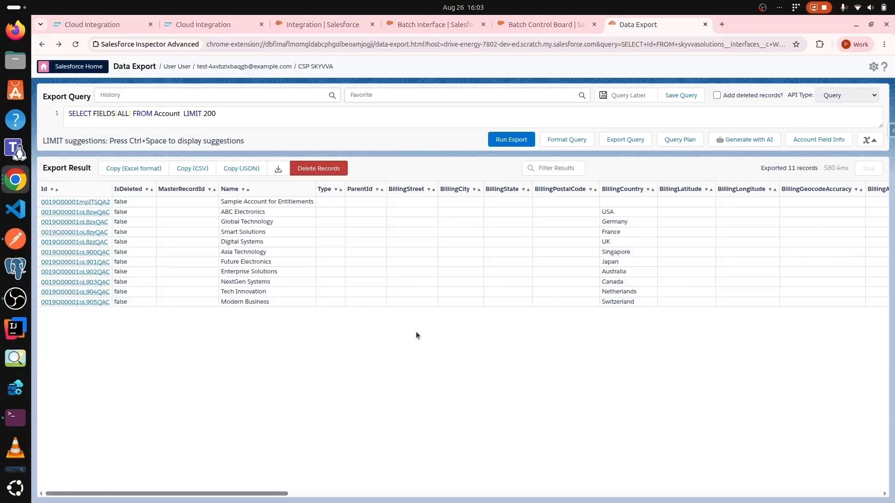
Step: Search the messages in the Batch Control Board's monitor and expand the Batch Interface basket message to examine its individual messages
left_click(534, 28)
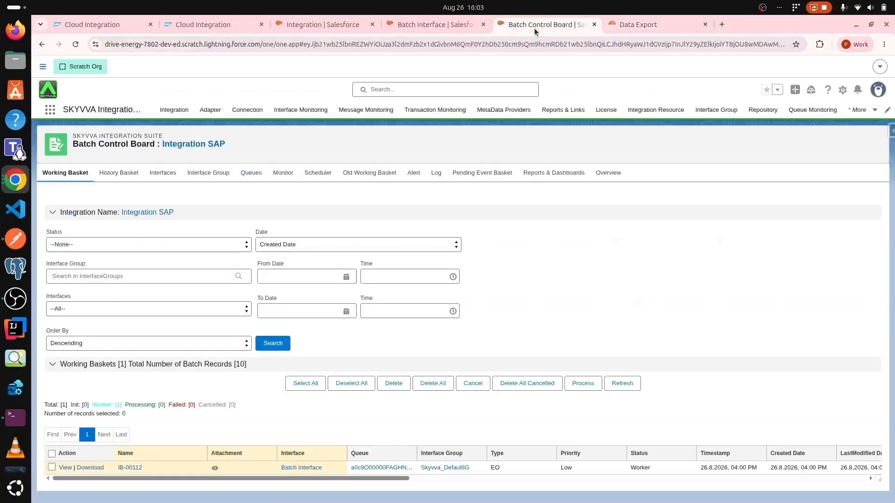
left_click(286, 177)
scroll(331, 246, "down", 5)
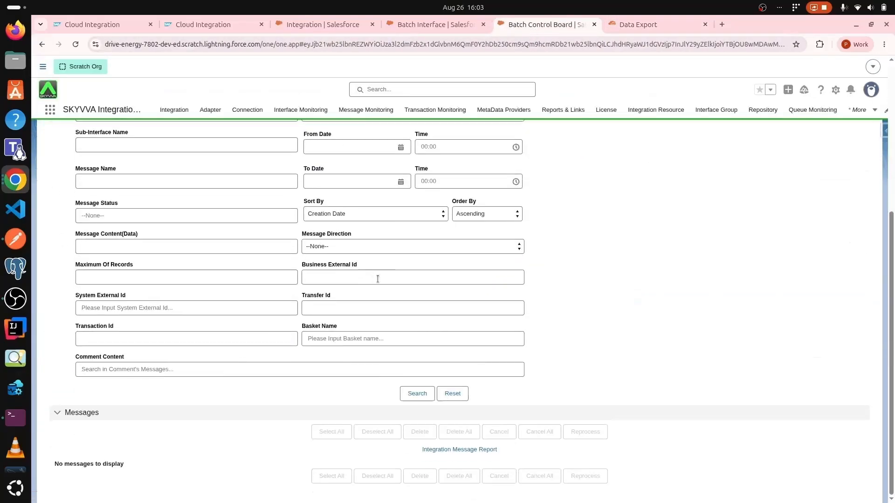
left_click(416, 393)
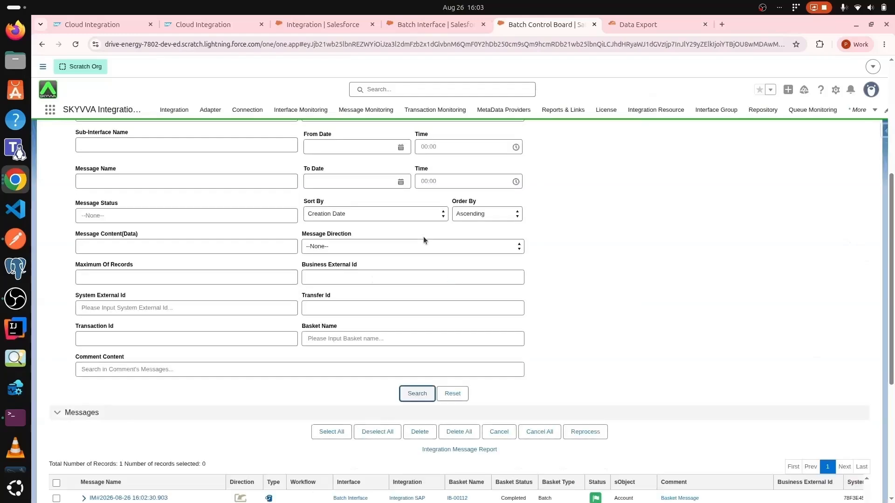
scroll(423, 240, "down", 5)
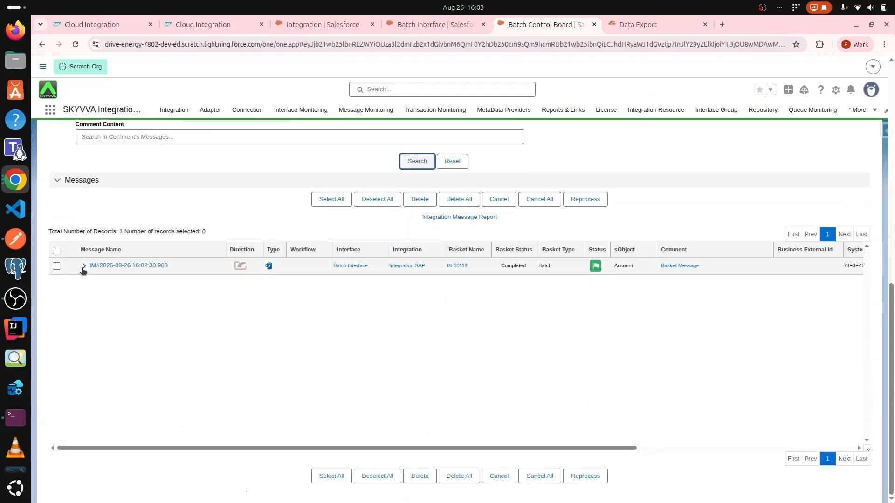
left_click(84, 267)
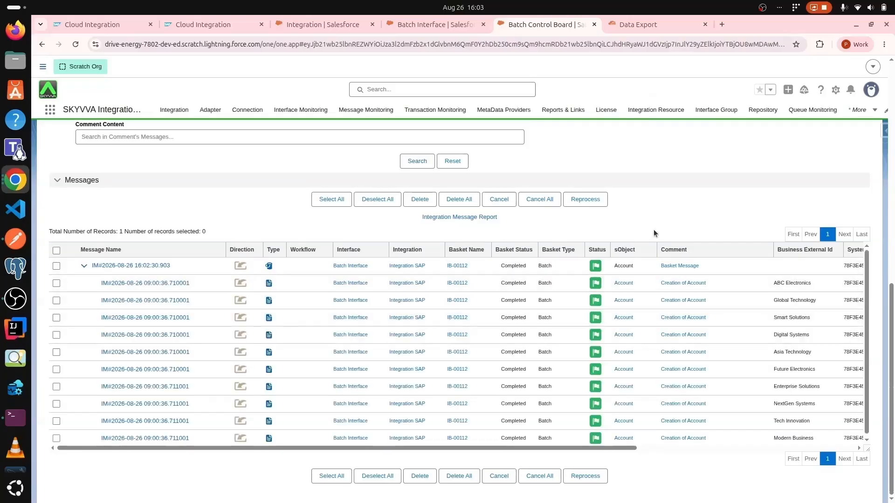